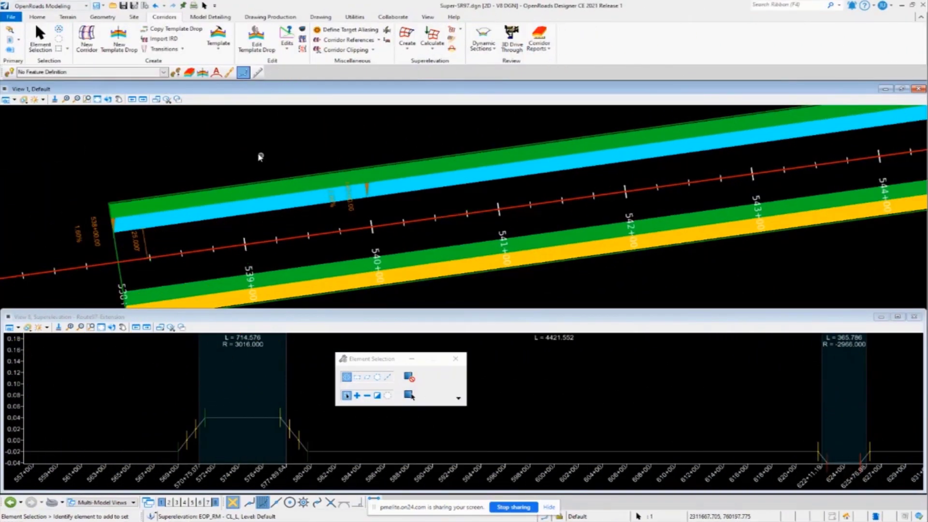
# Step: Launch Create Superelevation Lanes and pick the corridor's SR97-1 superelevation section
pyautogui.scroll(-6, 260, 155)
pyautogui.scroll(-2, 224, 206)
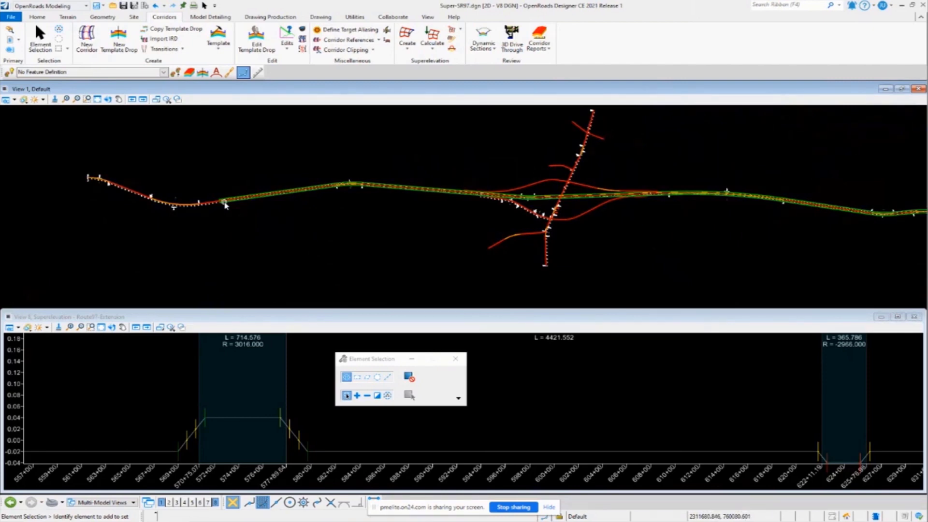
pyautogui.scroll(6, 225, 205)
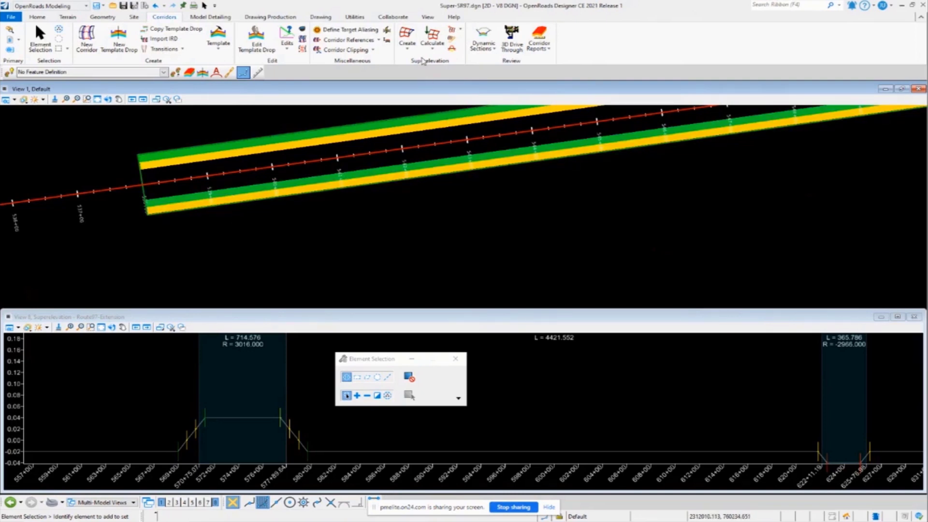
pyautogui.scroll(-6, 223, 274)
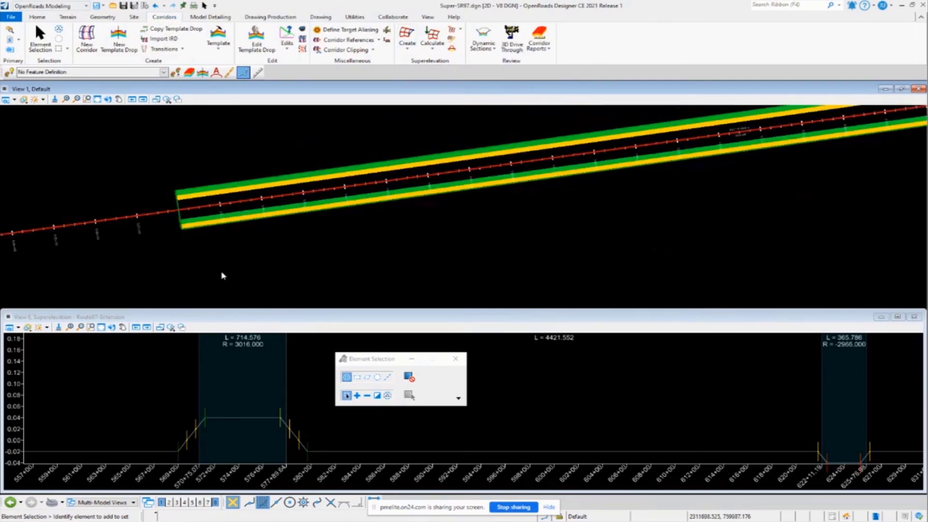
pyautogui.scroll(-1, 253, 223)
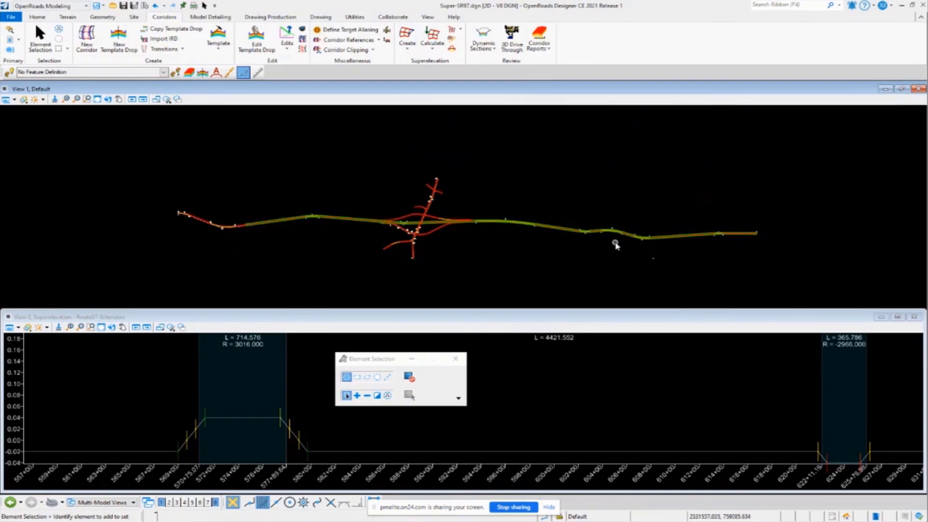
pyautogui.scroll(5, 675, 244)
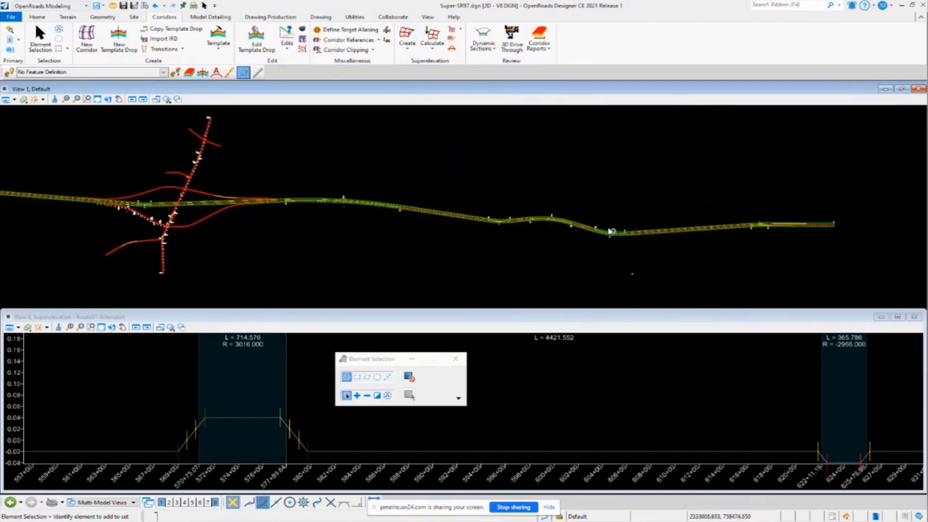
pyautogui.scroll(2, 578, 231)
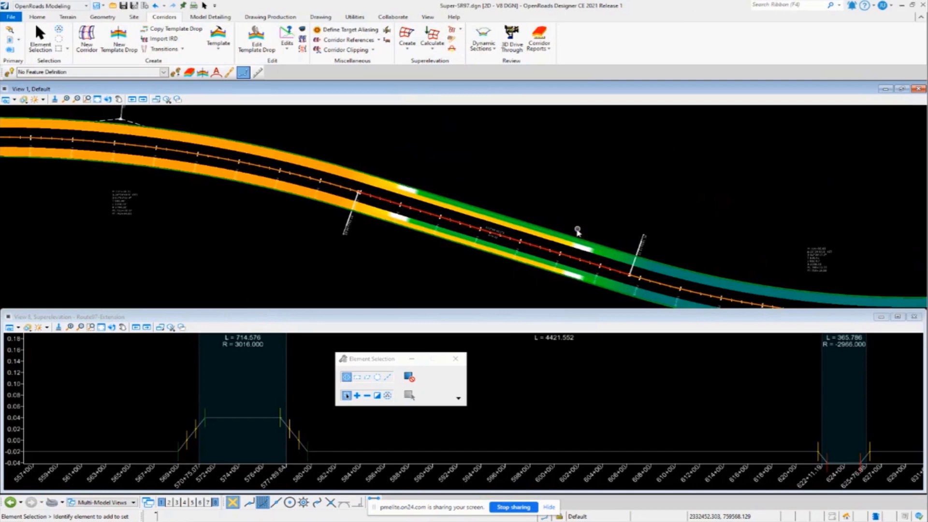
pyautogui.scroll(1, 419, 231)
pyautogui.scroll(1, 419, 231)
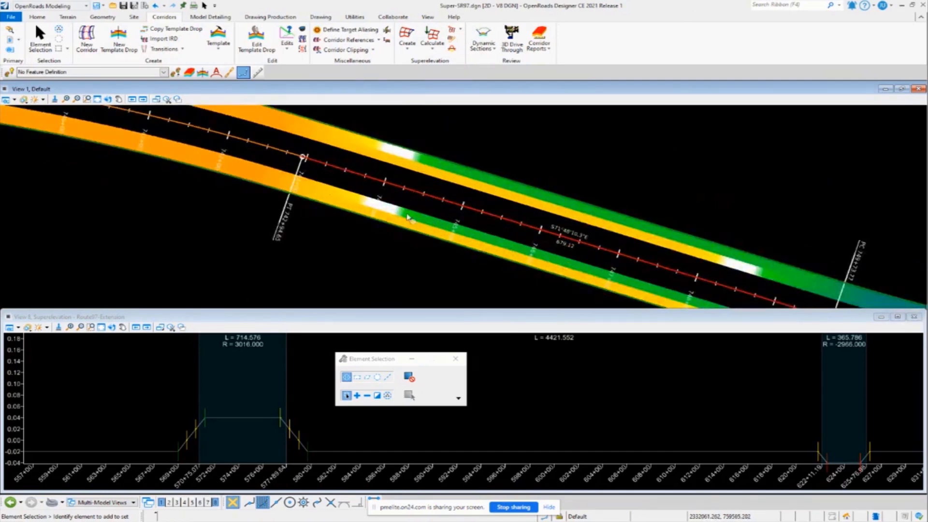
pyautogui.scroll(-4, 419, 231)
pyautogui.scroll(2, 601, 247)
pyautogui.scroll(2, 581, 244)
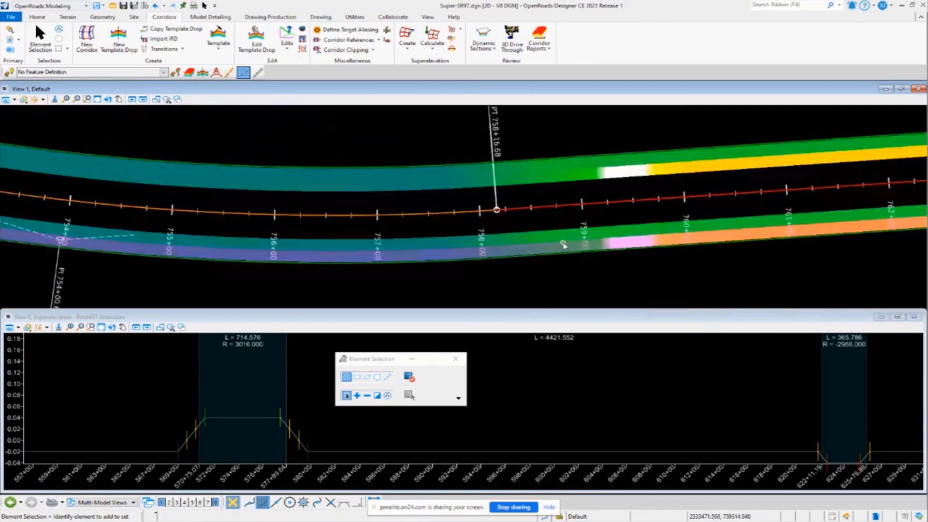
pyautogui.scroll(-3, 532, 246)
pyautogui.scroll(4, 675, 253)
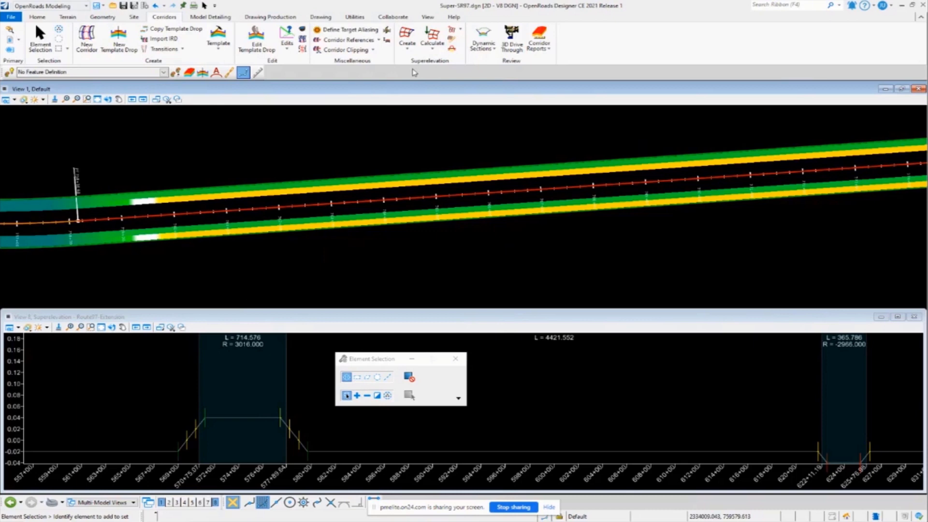
pyautogui.click(407, 41)
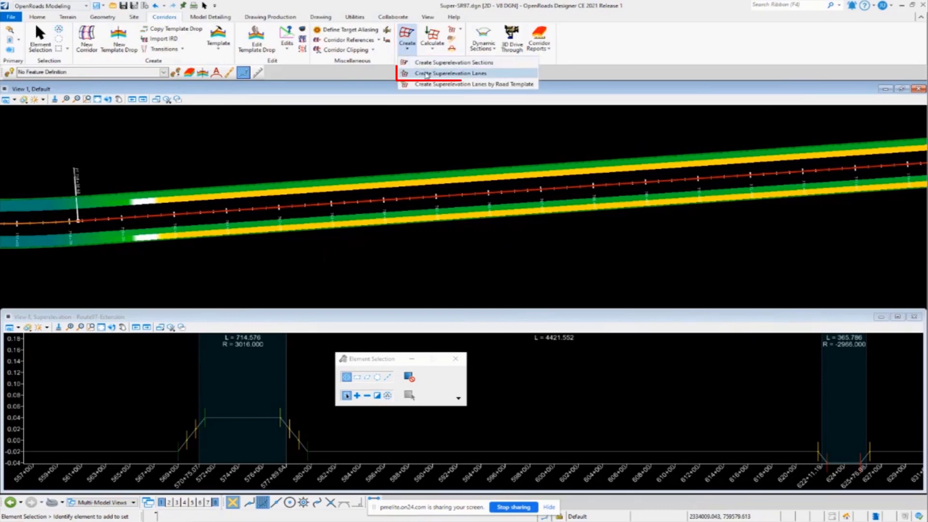
pyautogui.click(427, 74)
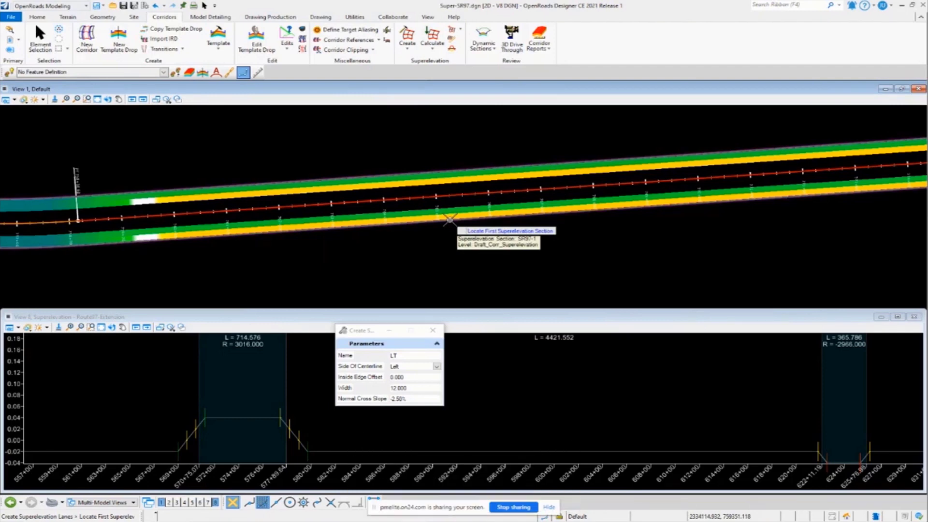
pyautogui.click(450, 219)
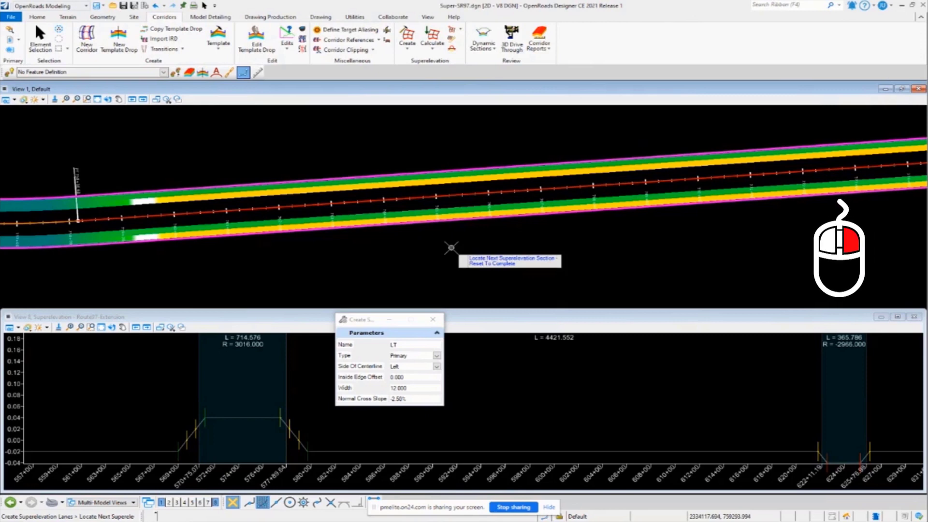
# Step: Finish section selection, then name the lane 'EB Aux Lane' with Auxiliary type and Constant application
pyautogui.rightClick(451, 249)
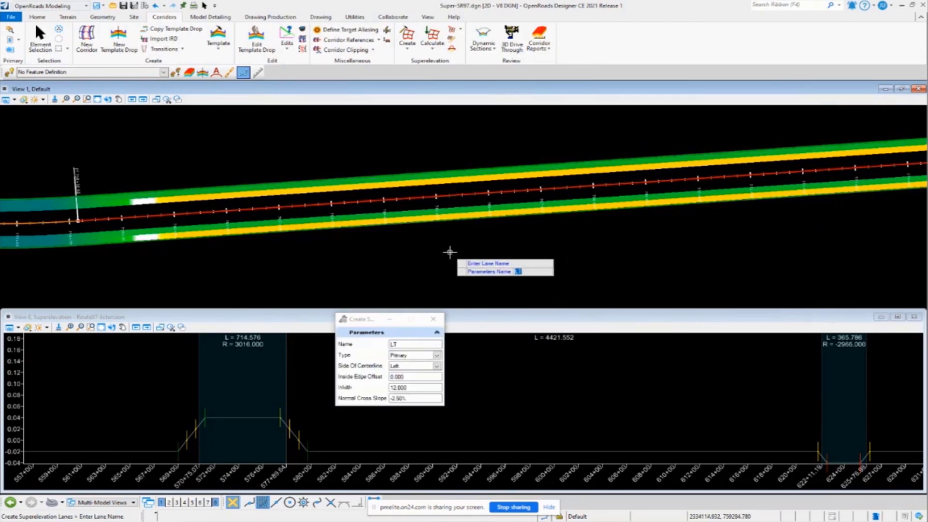
pyautogui.write('EB Aux')
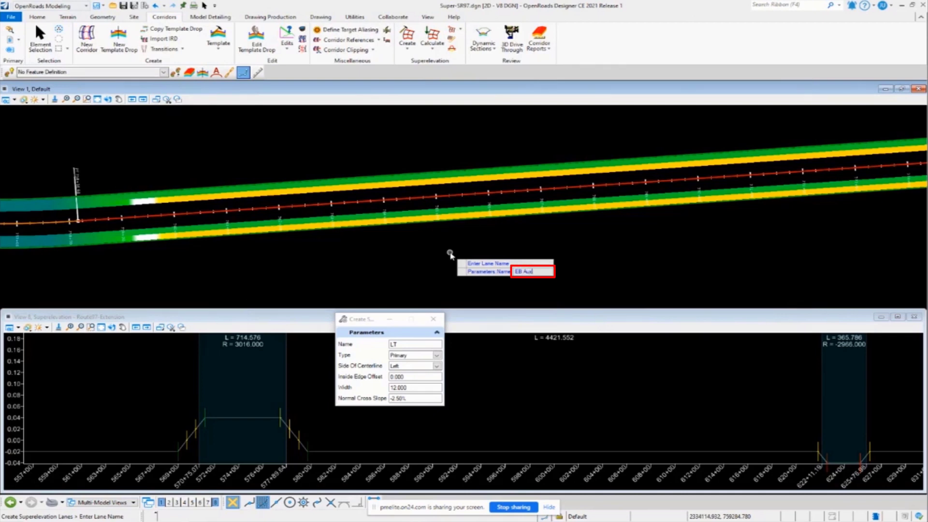
pyautogui.write(' Lane')
pyautogui.press('Return')
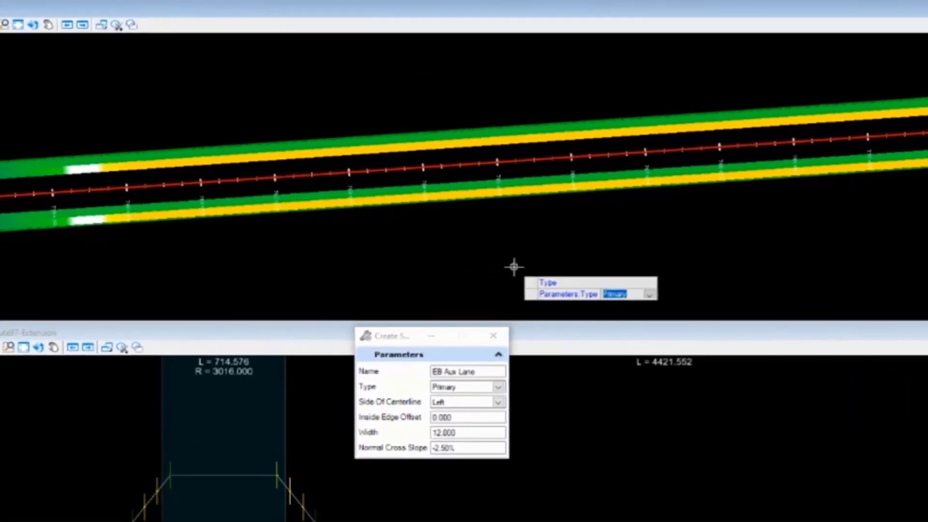
pyautogui.press('Down')
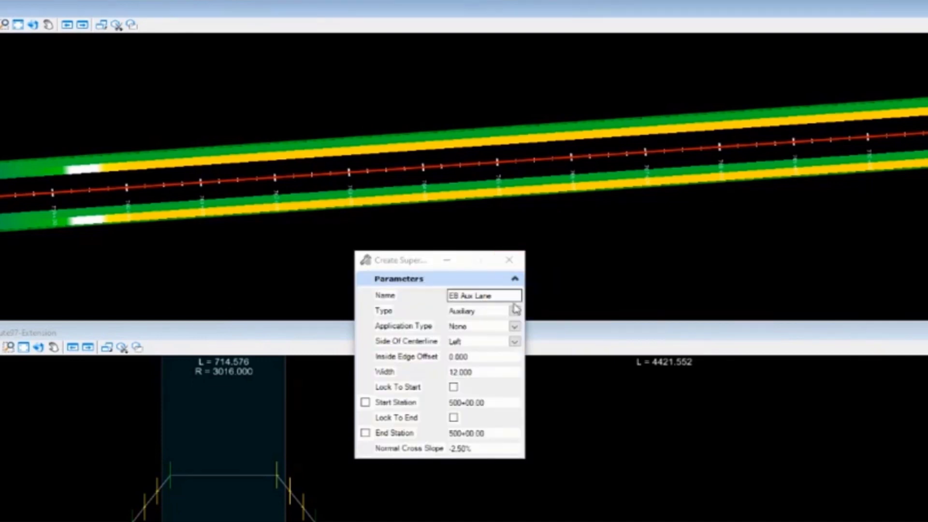
pyautogui.click(615, 227)
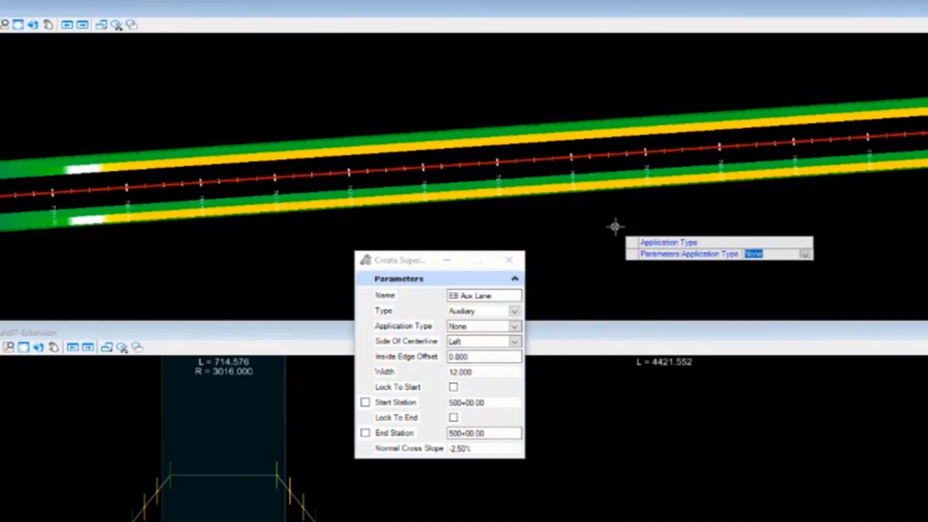
pyautogui.click(515, 329)
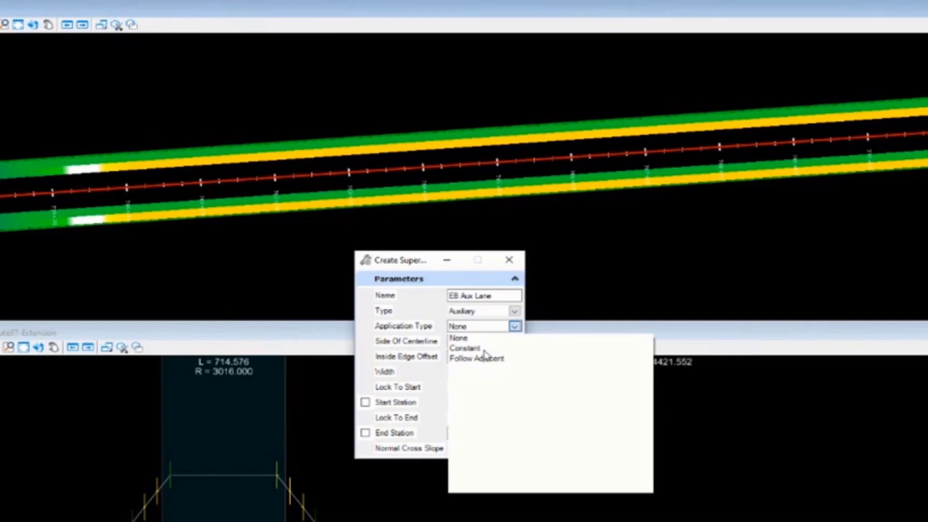
pyautogui.click(482, 349)
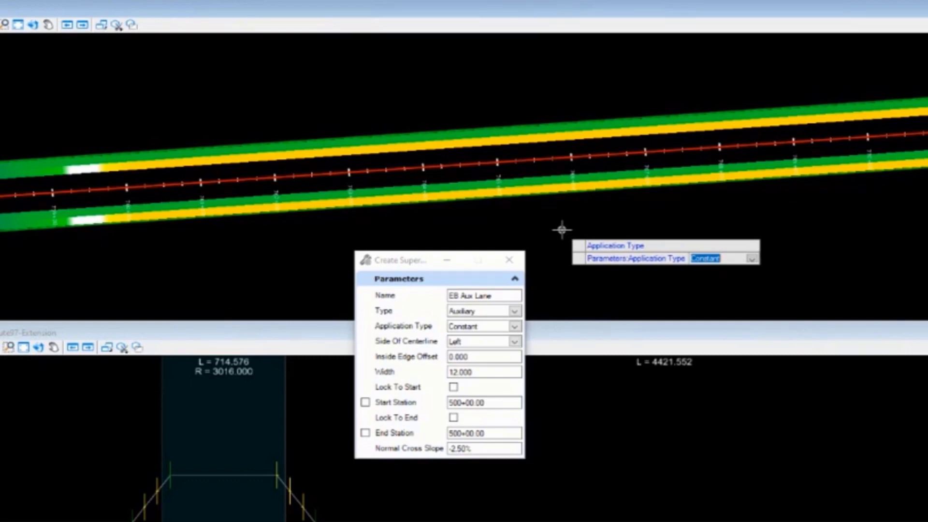
# Step: Place the lane on the Right side with 49.000 inside edge offset and 12.000 width
pyautogui.click(562, 230)
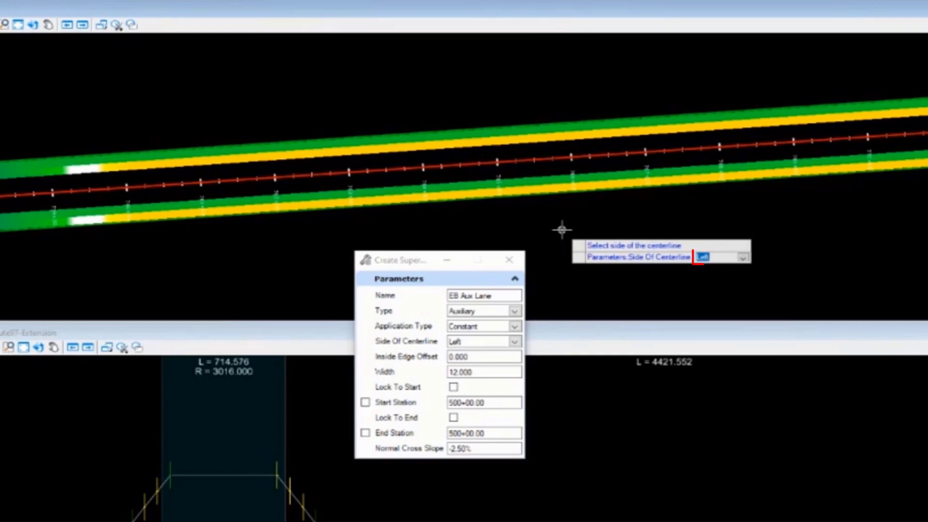
pyautogui.press('Down')
pyautogui.click(562, 230)
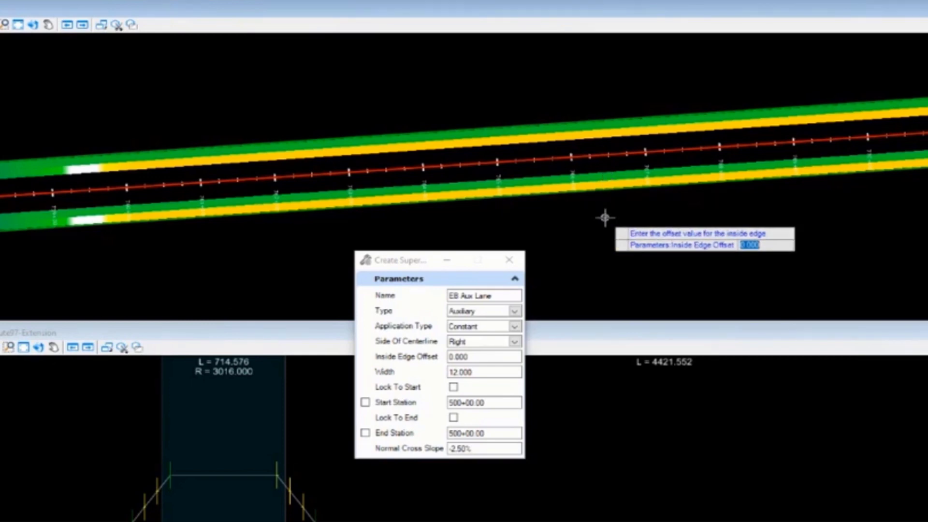
pyautogui.write('49')
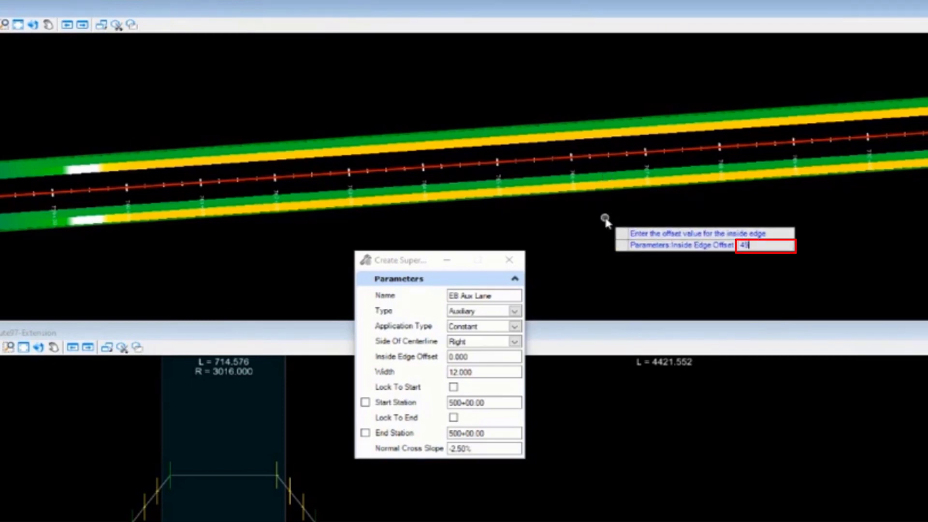
pyautogui.press('Return')
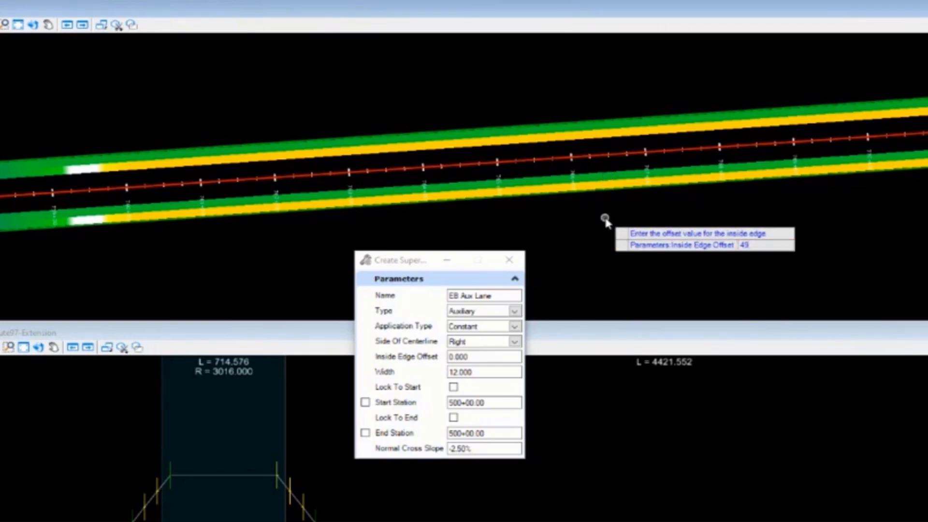
pyautogui.click(623, 199)
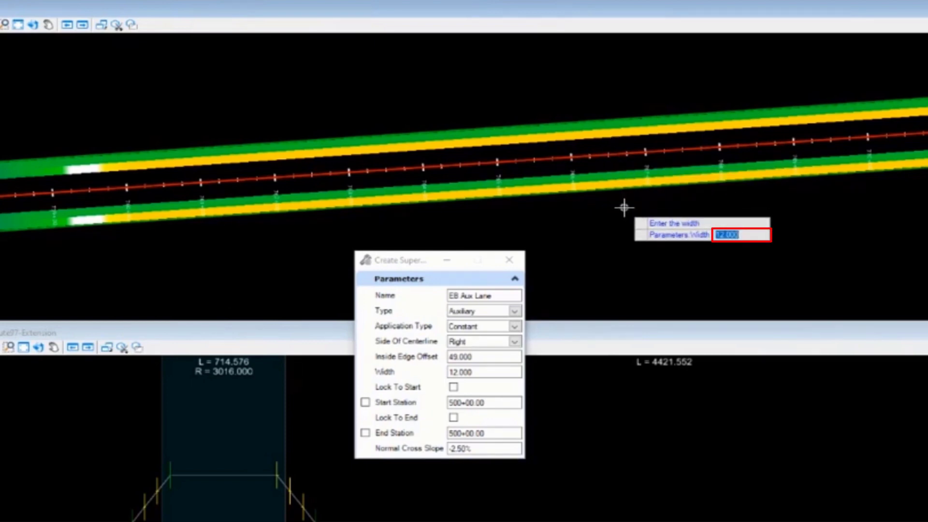
pyautogui.click(624, 208)
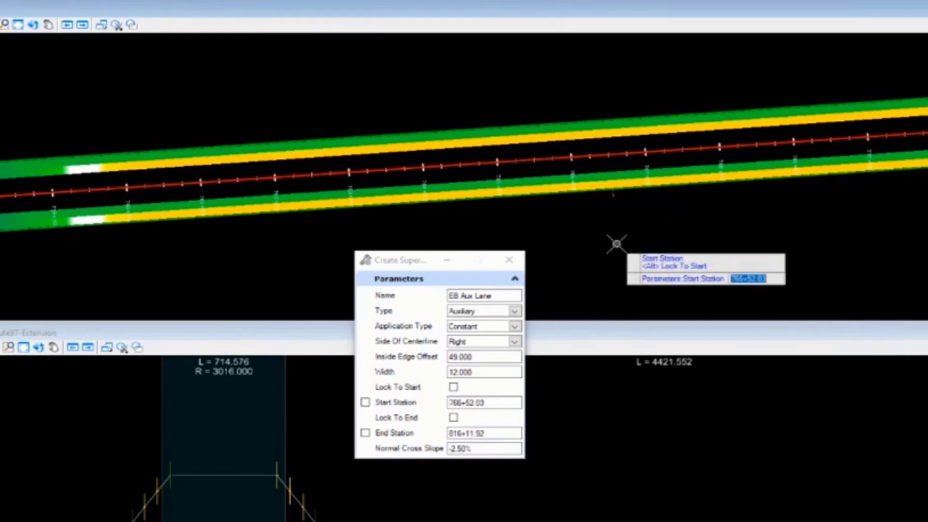
# Step: Start the lane at station 763+50, lock its end to 816+11.92, and keep -2.50% slope
pyautogui.write('76')
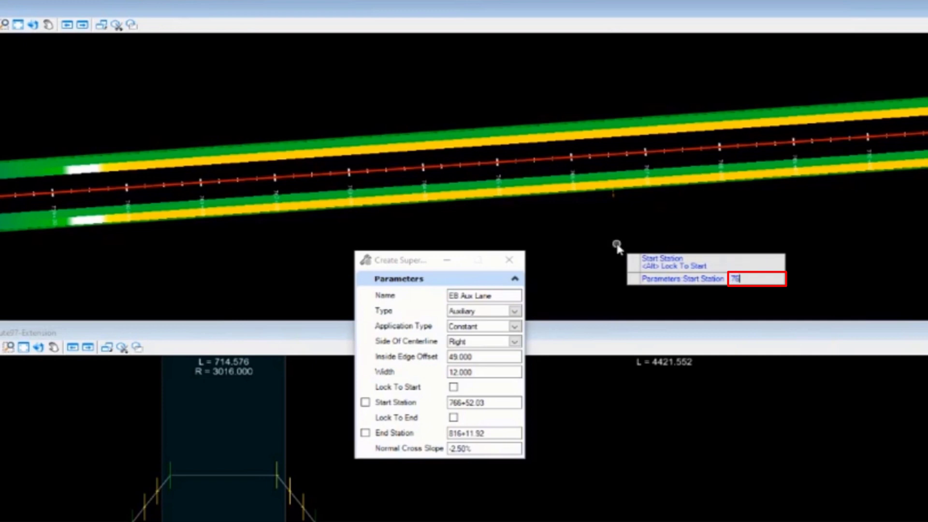
pyautogui.write('3+00')
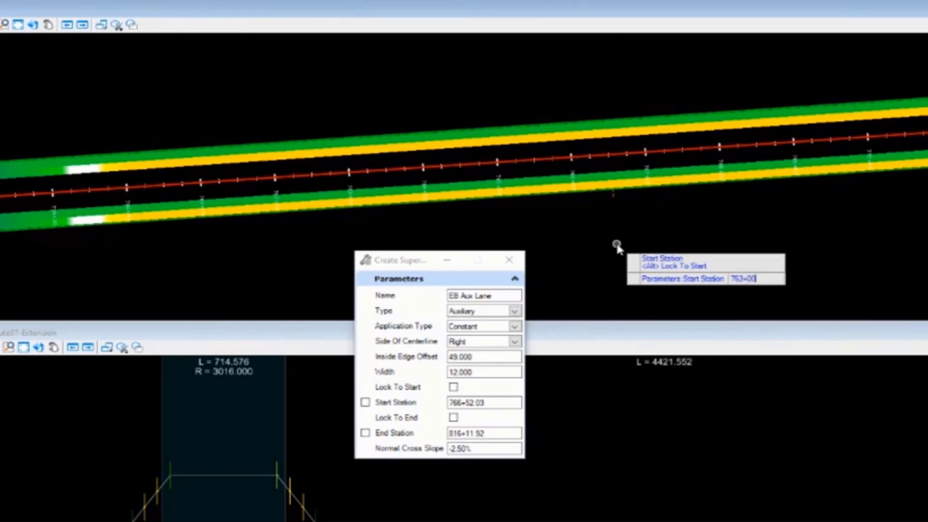
pyautogui.press('BackSpace')
pyautogui.press('BackSpace')
pyautogui.write('50')
pyautogui.press('Return')
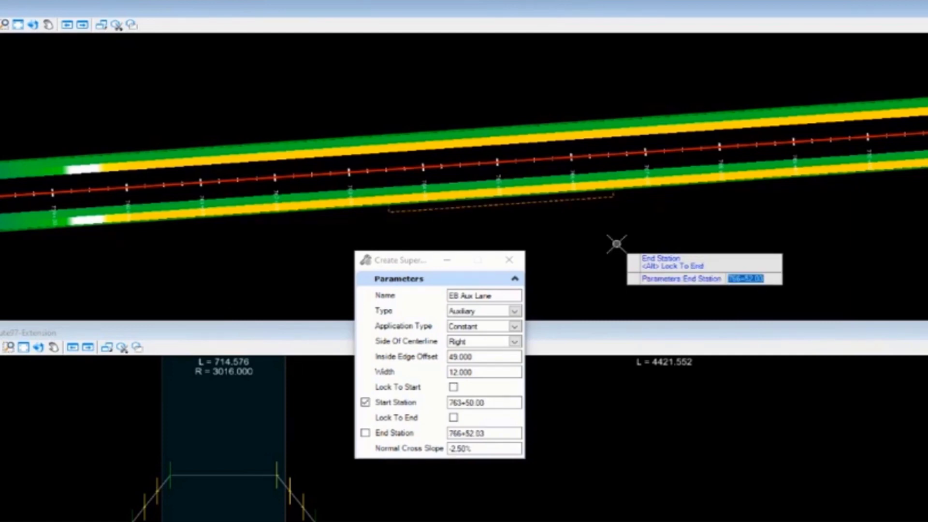
pyautogui.press('alt')
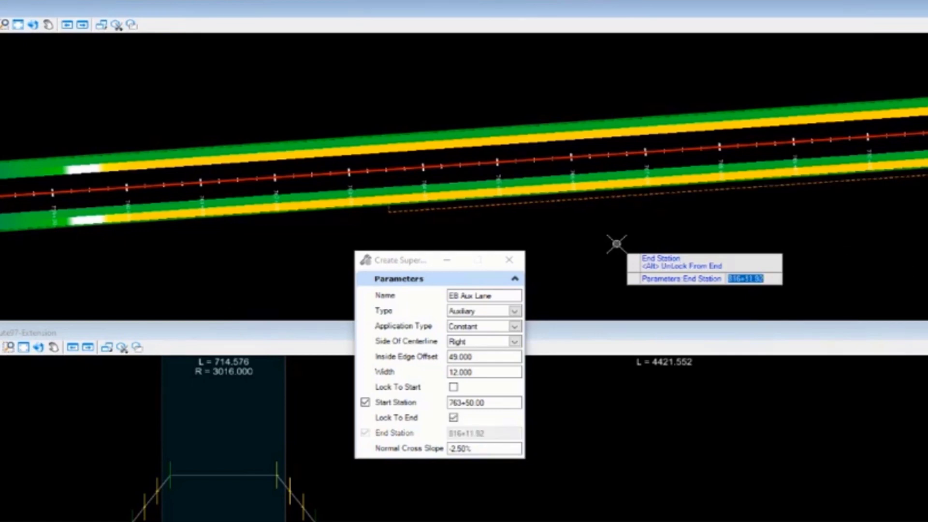
pyautogui.click(615, 240)
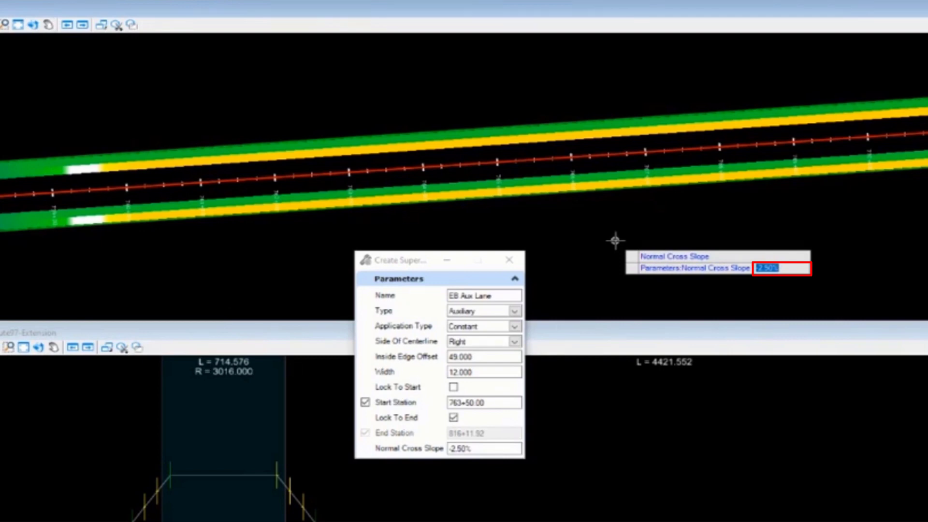
pyautogui.click(616, 240)
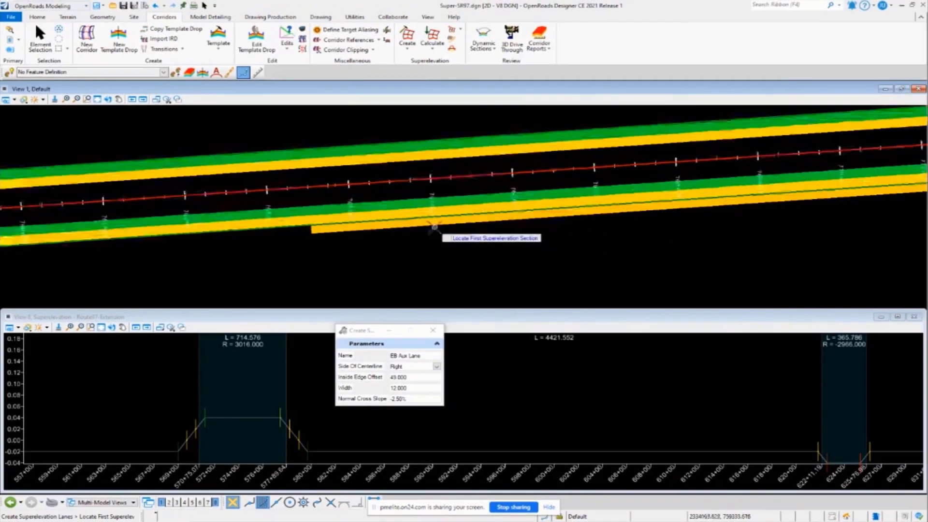
# Step: Select the EB Aux Lane in View 1 and zoom to confirm it starts at 763+50.00
pyautogui.scroll(2, 434, 226)
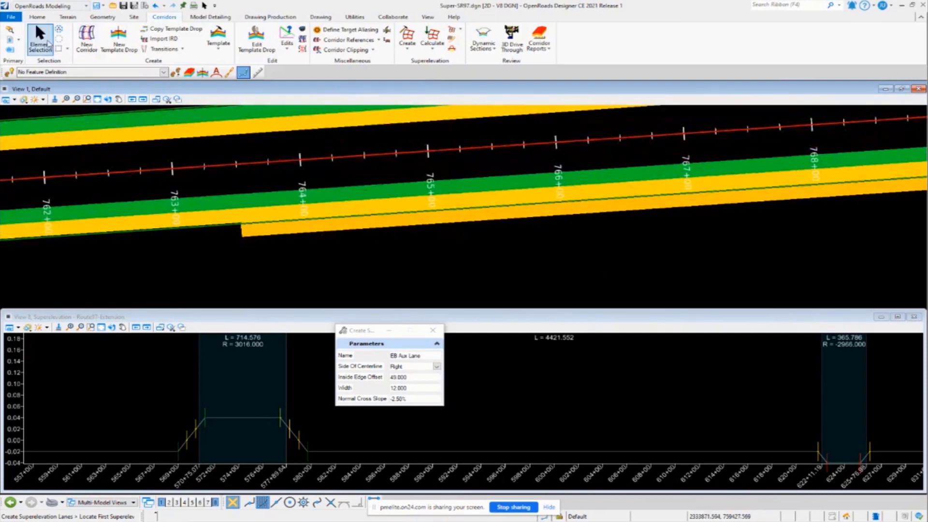
pyautogui.click(41, 40)
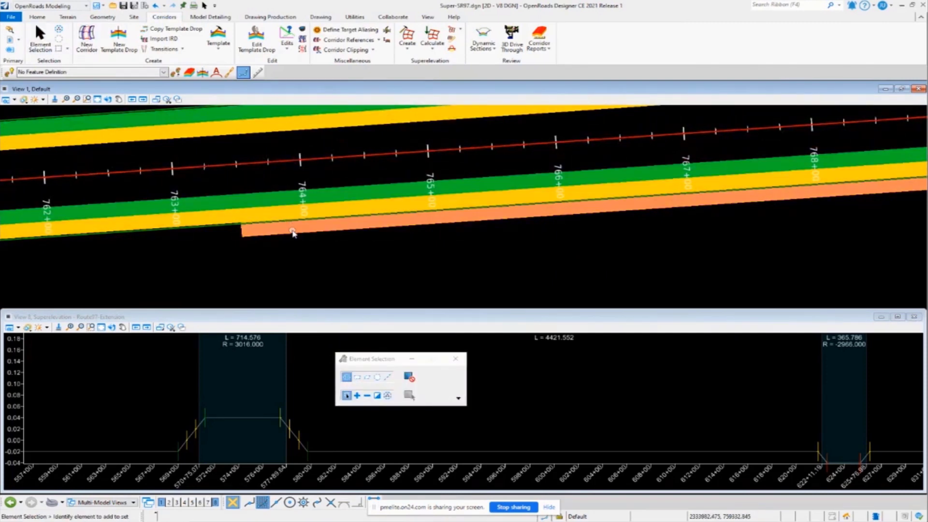
pyautogui.click(293, 232)
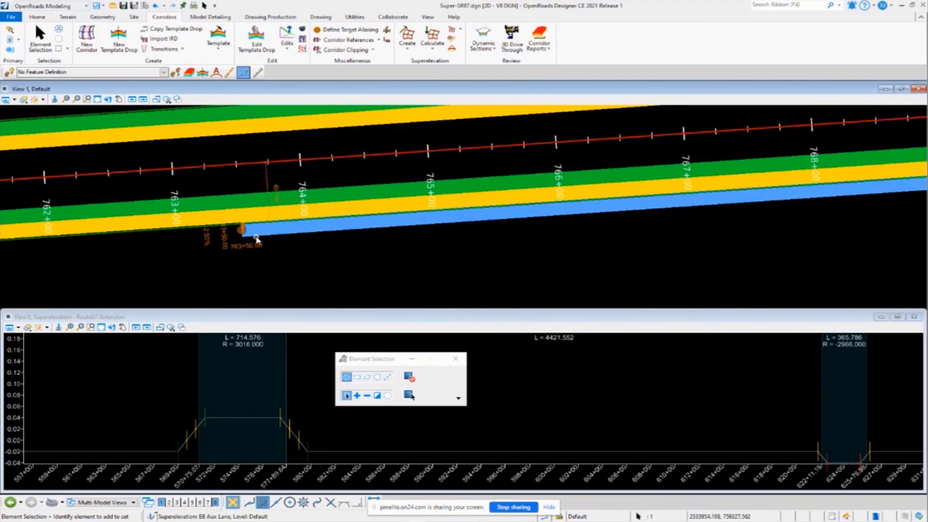
pyautogui.scroll(-4, 207, 256)
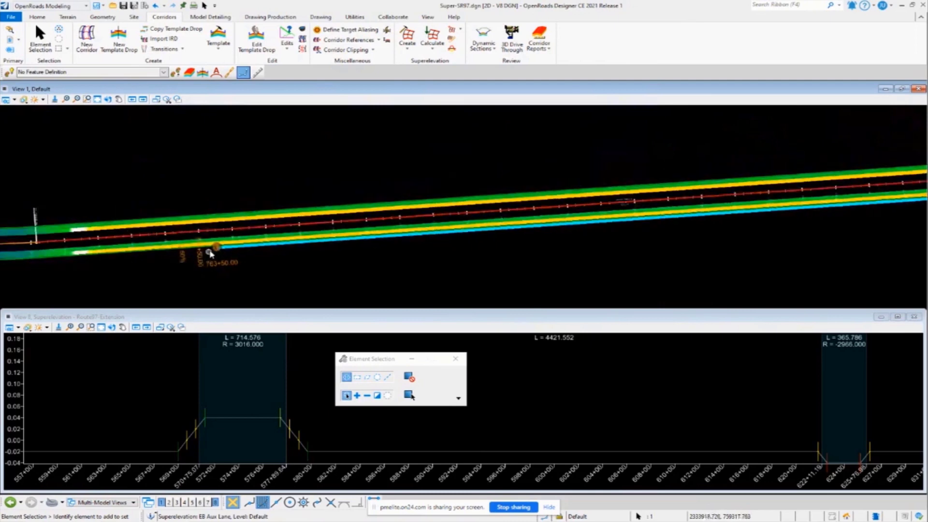
pyautogui.scroll(3, 211, 253)
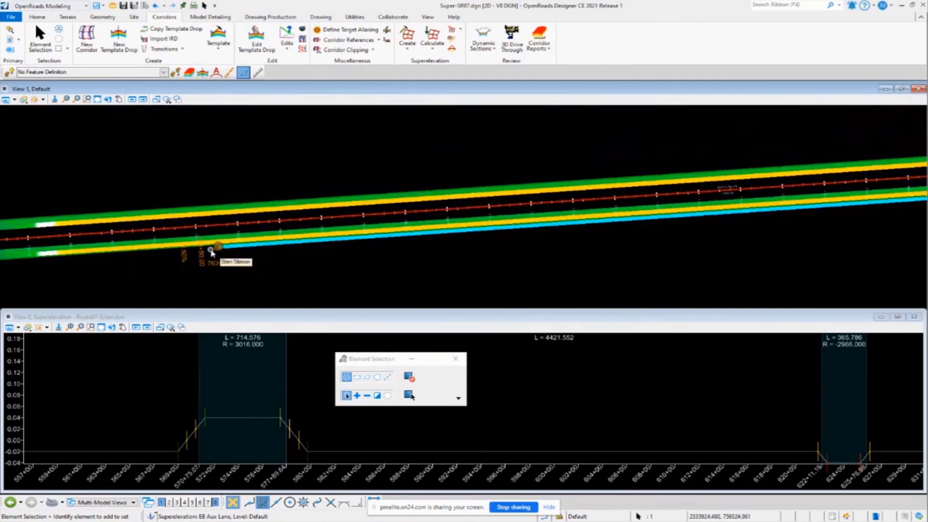
pyautogui.scroll(2, 247, 253)
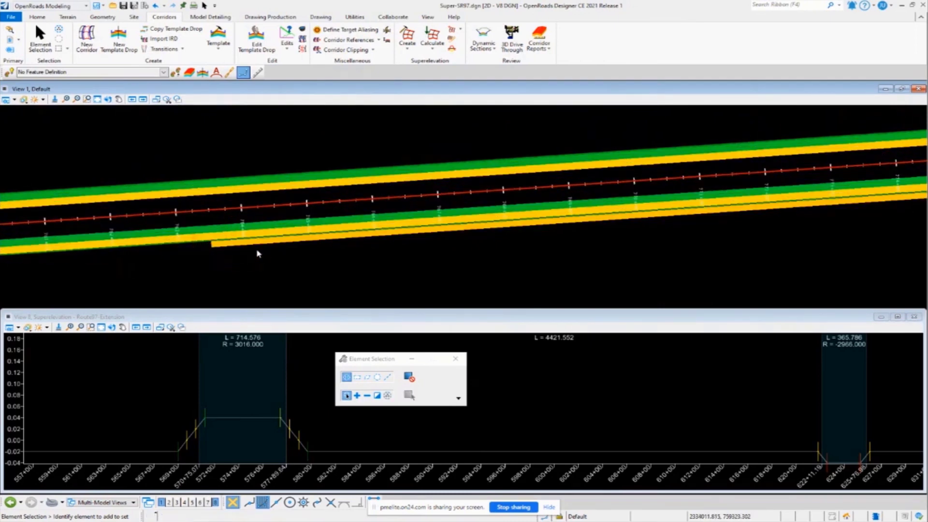